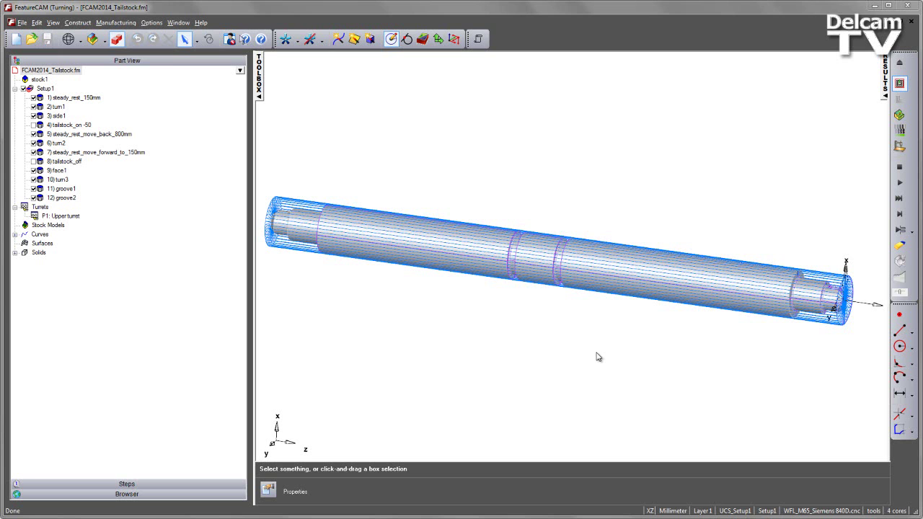
Step: Start single-step machine simulation and orbit out to view the whole lathe
{"action": "middle_click_drag", "start_coordinate": [755, 287], "coordinate": [710, 321]}
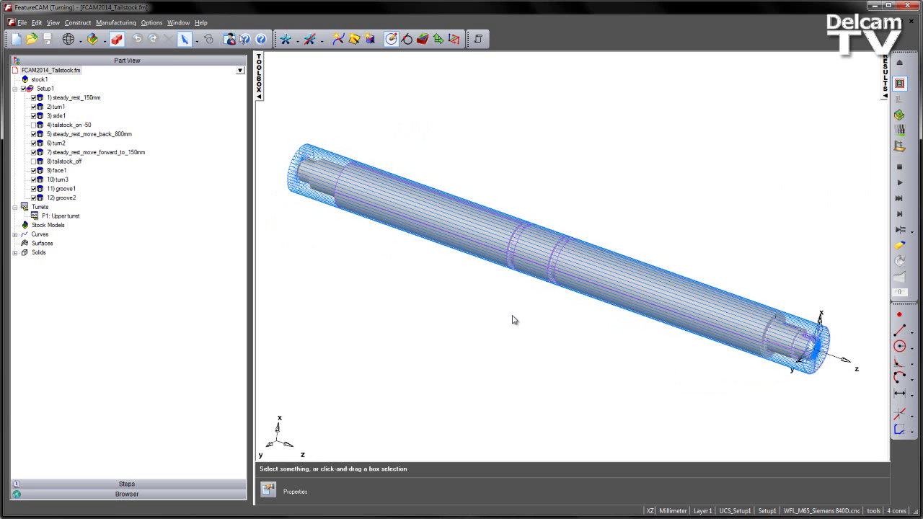
{"action": "left_click", "coordinate": [900, 146]}
{"action": "left_click", "coordinate": [900, 219]}
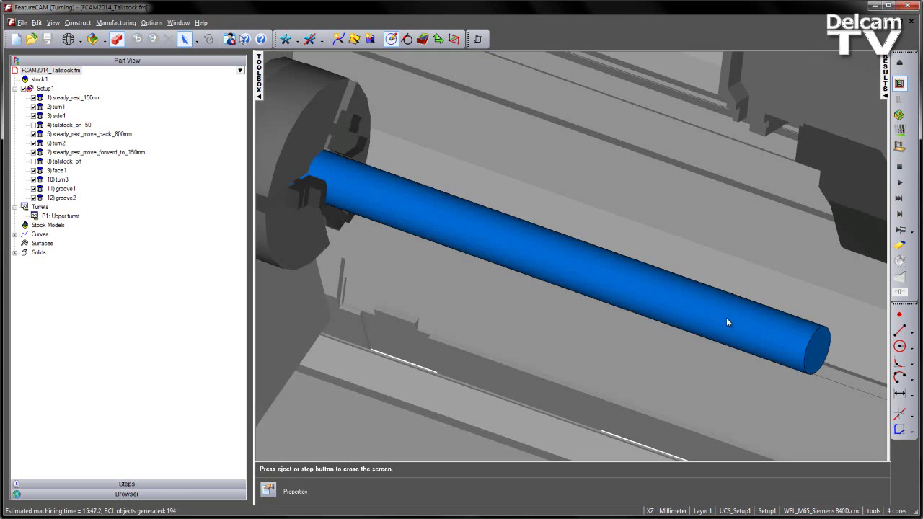
{"action": "middle_click_drag", "start_coordinate": [726, 320], "coordinate": [696, 289]}
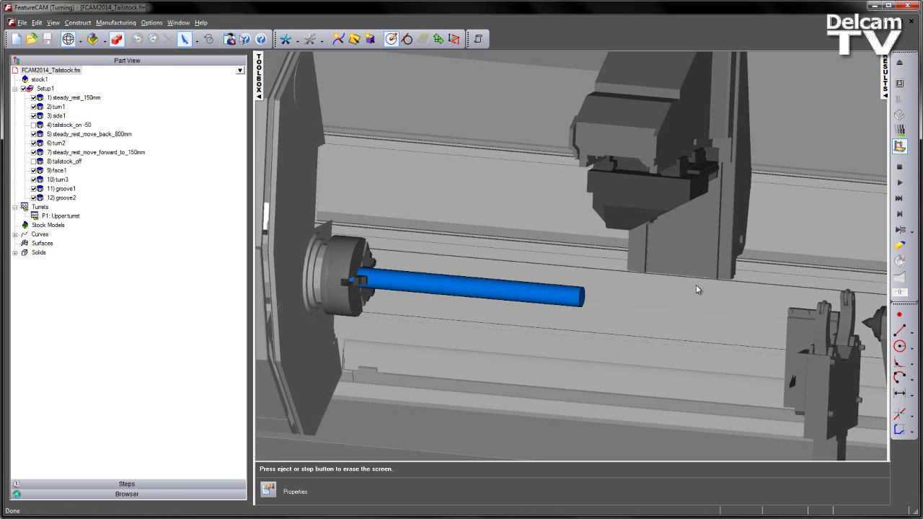
Step: Step through operations past the endmill to the steady rest move and turning cut
{"action": "left_click", "coordinate": [900, 230]}
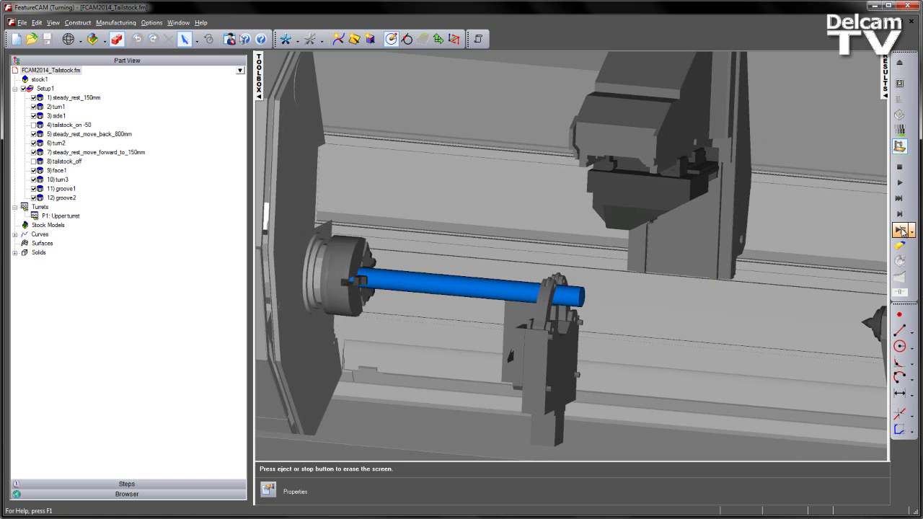
{"action": "left_click", "coordinate": [901, 230]}
{"action": "left_click", "coordinate": [901, 229]}
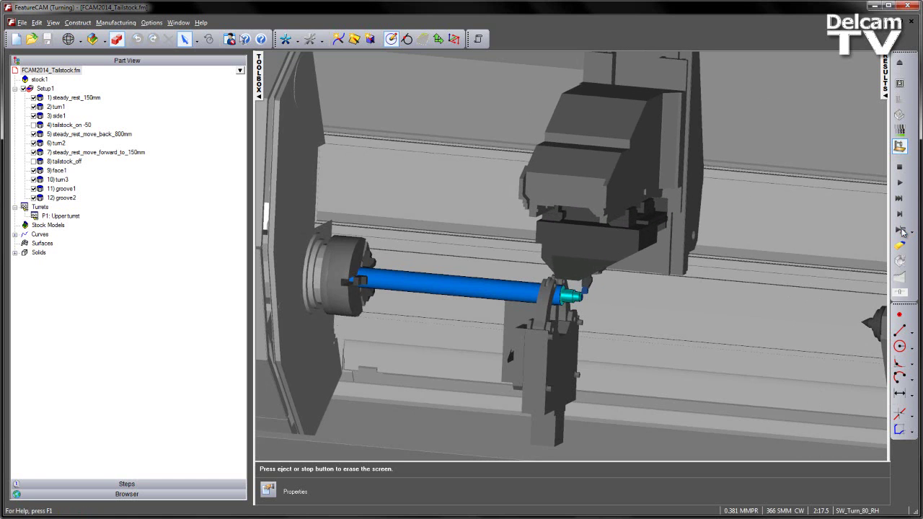
{"action": "left_click", "coordinate": [901, 230]}
{"action": "left_click", "coordinate": [900, 230]}
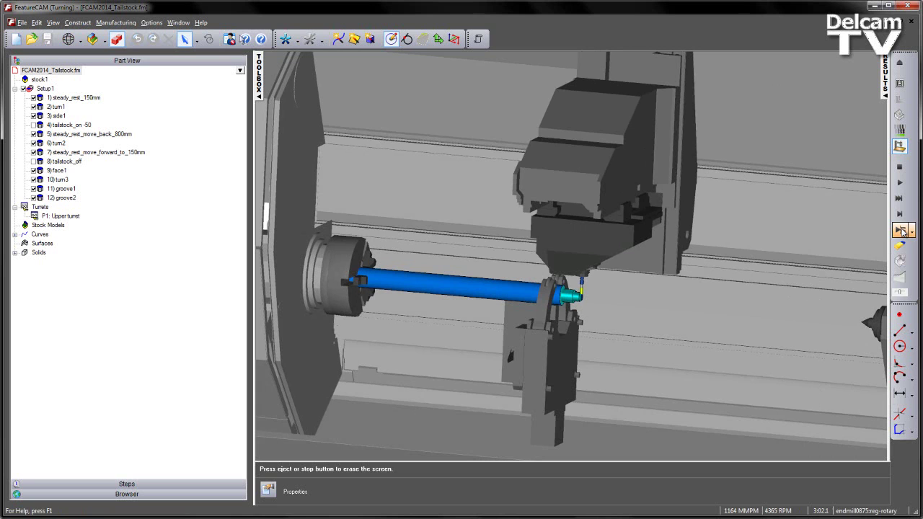
{"action": "left_click", "coordinate": [900, 229]}
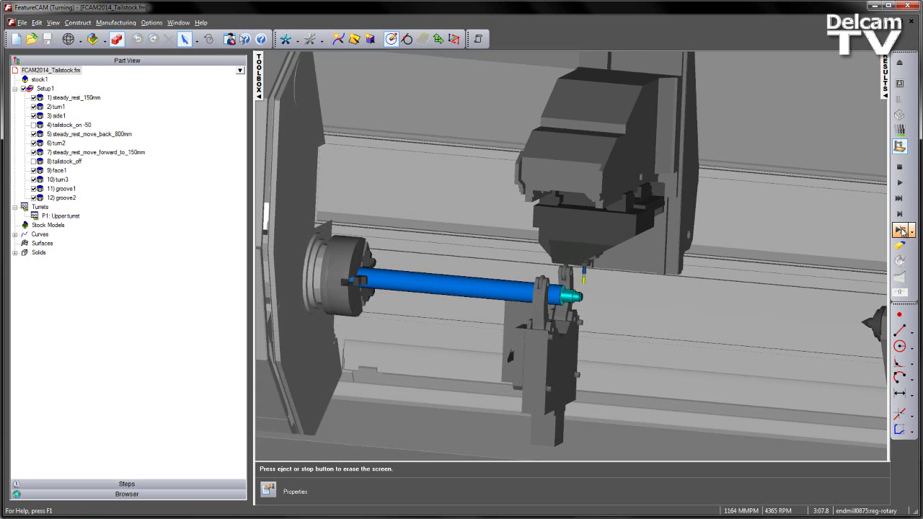
{"action": "left_click", "coordinate": [900, 230]}
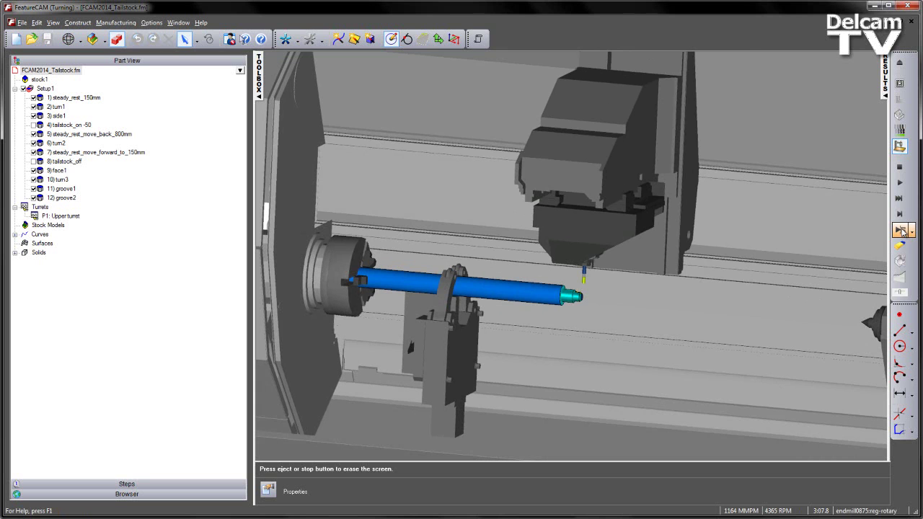
{"action": "left_click", "coordinate": [901, 229]}
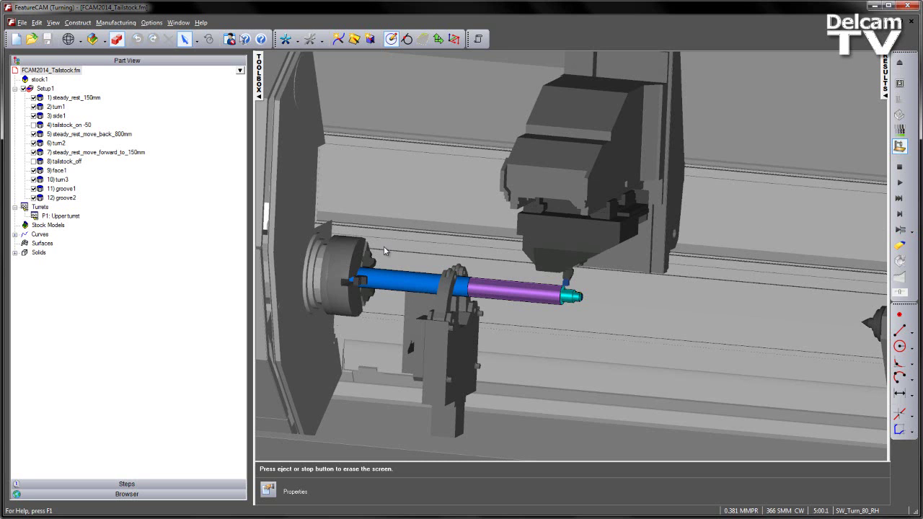
{"action": "scroll", "coordinate": [486, 313], "scroll_direction": "up", "scroll_amount": 3}
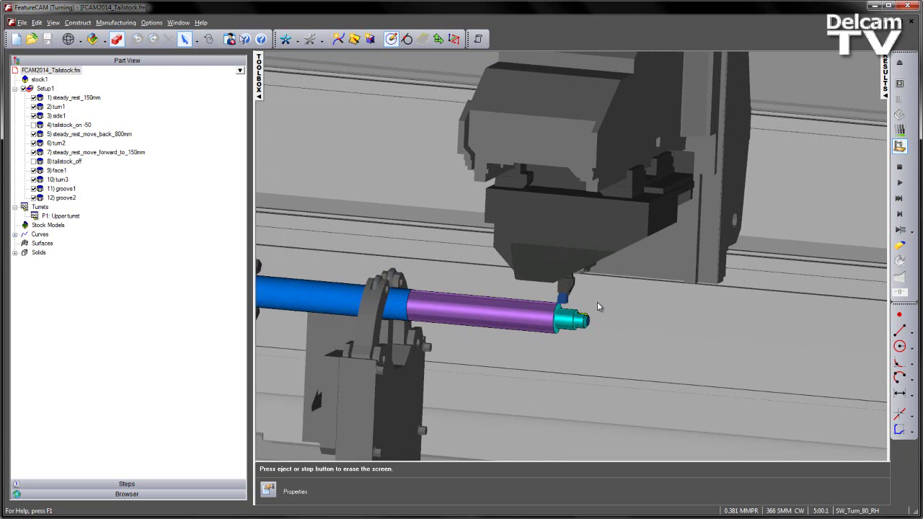
Step: Clear the simulation back to the plain part model
{"action": "left_click", "coordinate": [900, 167]}
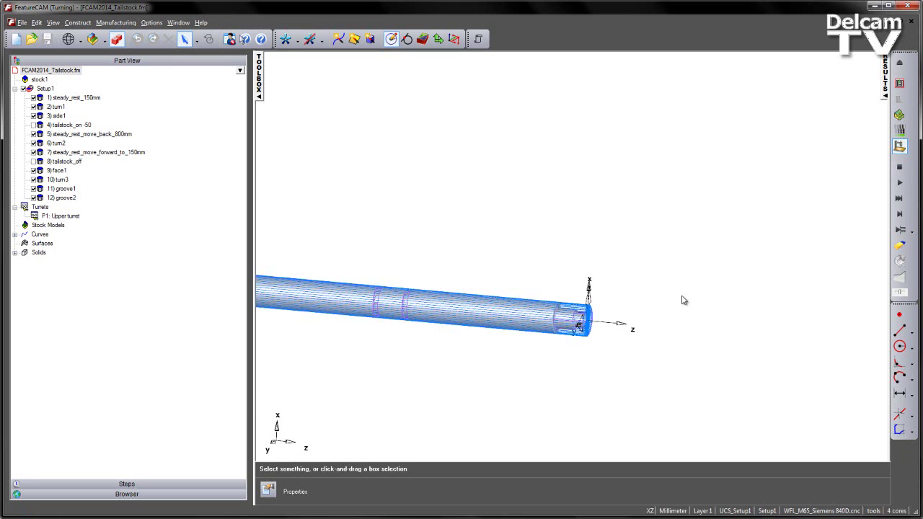
{"action": "scroll", "coordinate": [641, 336], "scroll_direction": "up", "scroll_amount": 5}
{"action": "scroll", "coordinate": [641, 280], "scroll_direction": "up", "scroll_amount": 1}
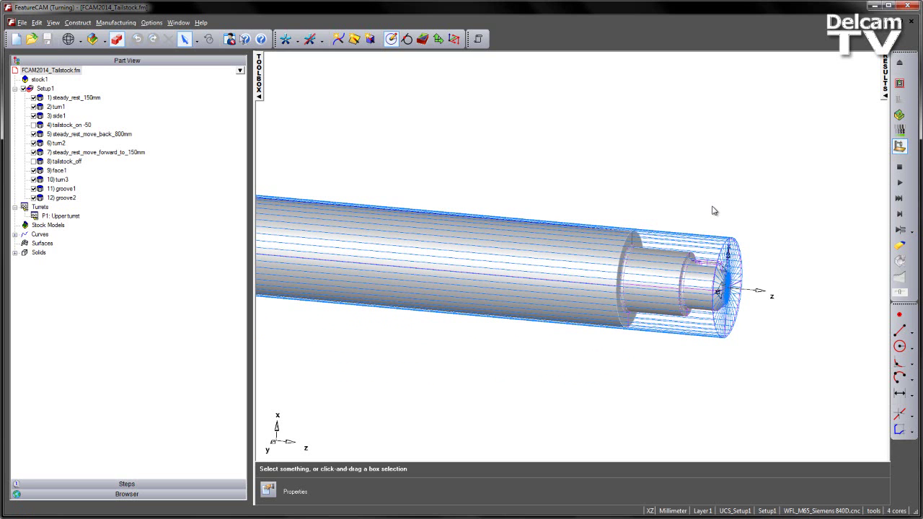
Step: Start a new Turning Part Handling feature as Part Support On and select the -50 grab distance
{"action": "left_click", "coordinate": [422, 41]}
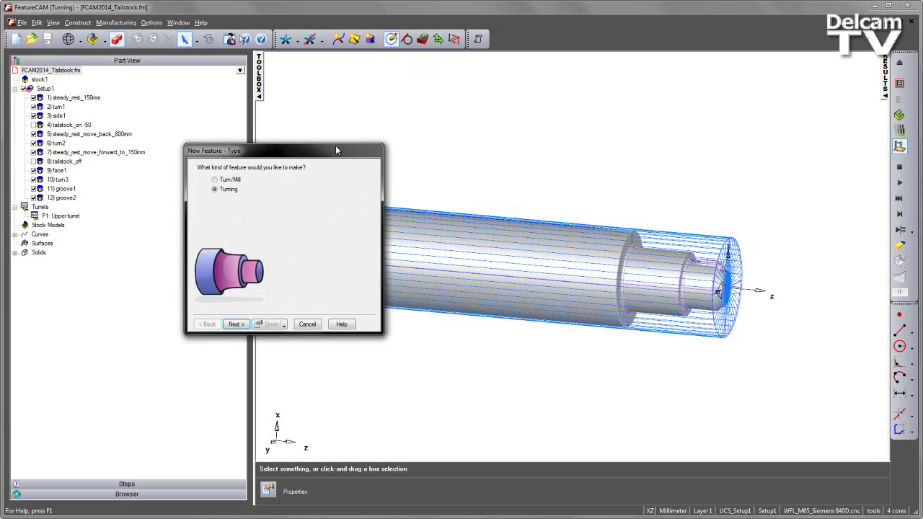
{"action": "left_click_drag", "start_coordinate": [336, 145], "coordinate": [312, 124]}
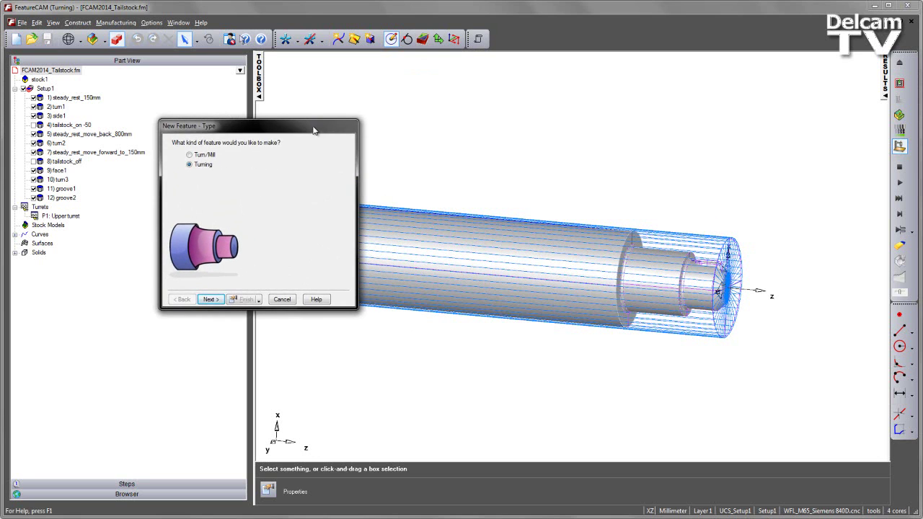
{"action": "left_click", "coordinate": [210, 299]}
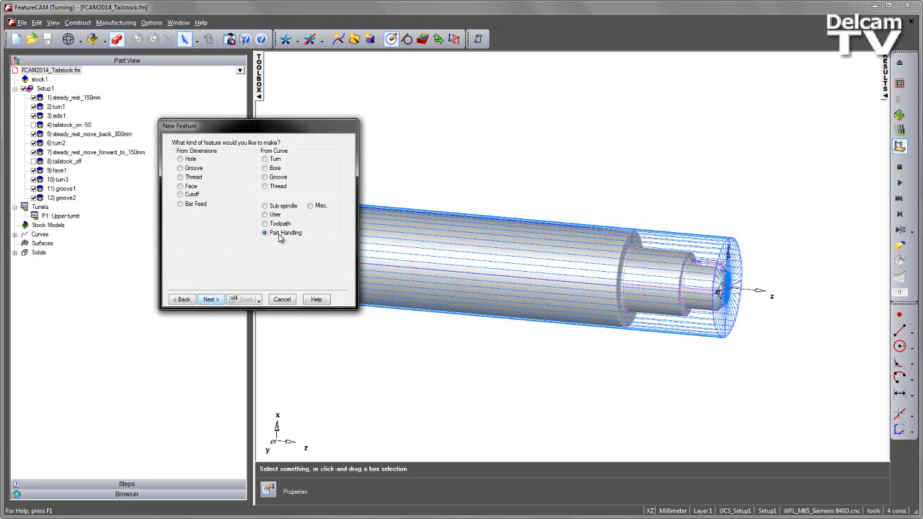
{"action": "left_click", "coordinate": [213, 302]}
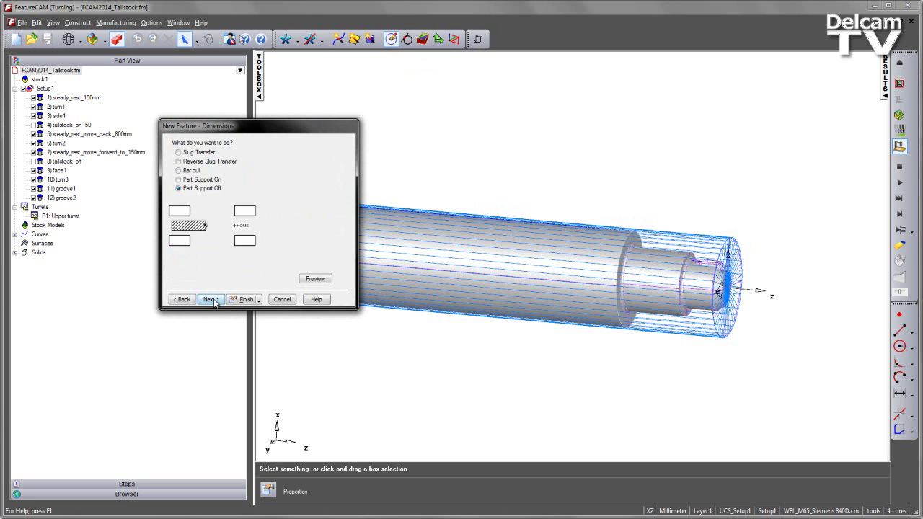
{"action": "left_click", "coordinate": [202, 182]}
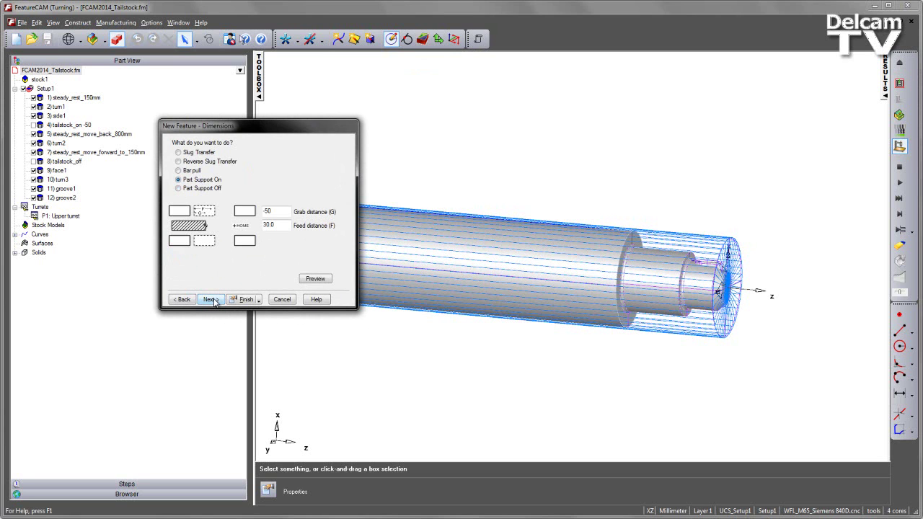
{"action": "double_click", "coordinate": [285, 214]}
Step: Set support type to Tailstock, leave turret control unchanged, and finish part_support_on1
{"action": "left_click", "coordinate": [212, 300]}
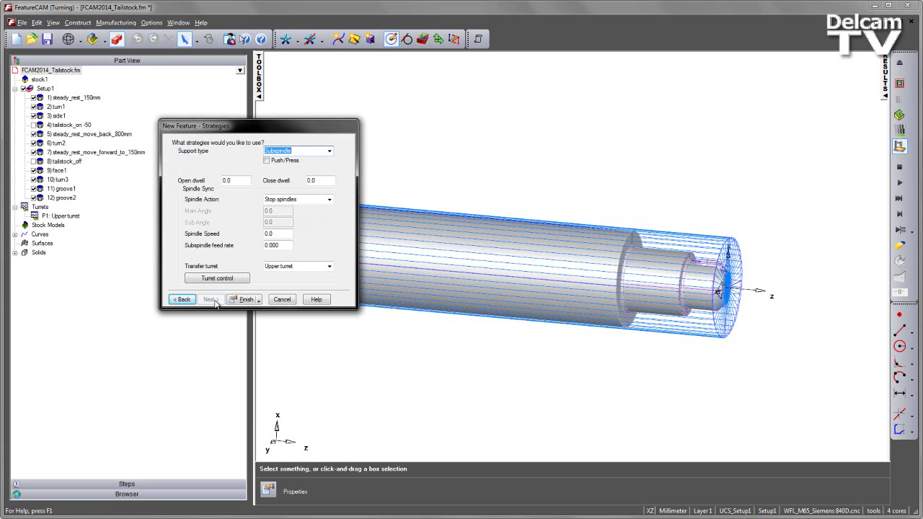
{"action": "left_click", "coordinate": [329, 150]}
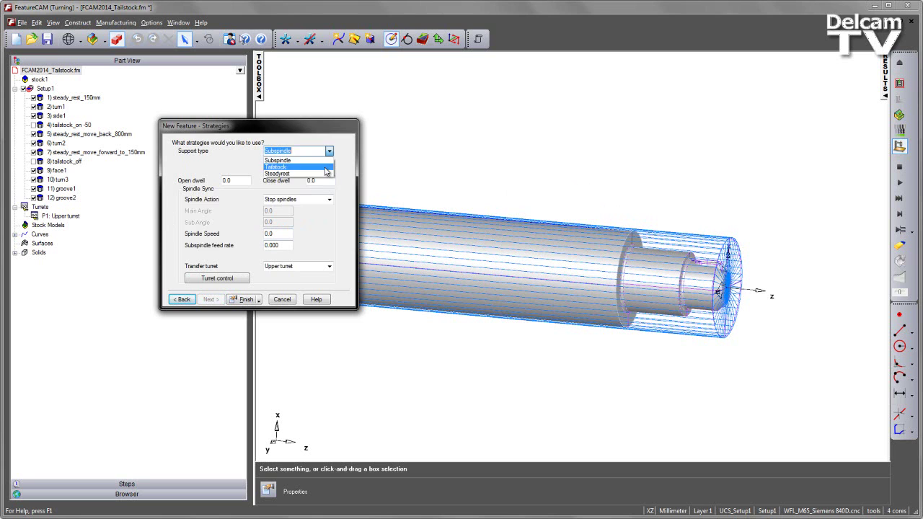
{"action": "left_click", "coordinate": [326, 168]}
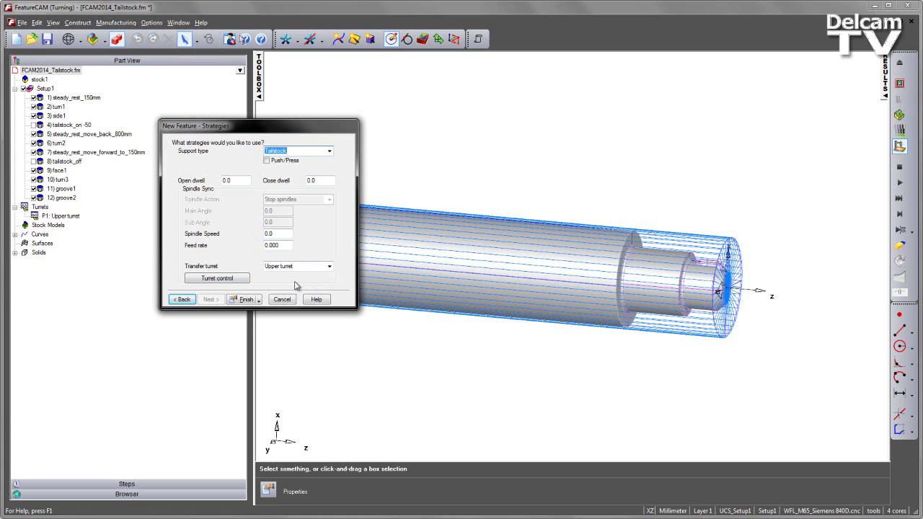
{"action": "left_click", "coordinate": [227, 280]}
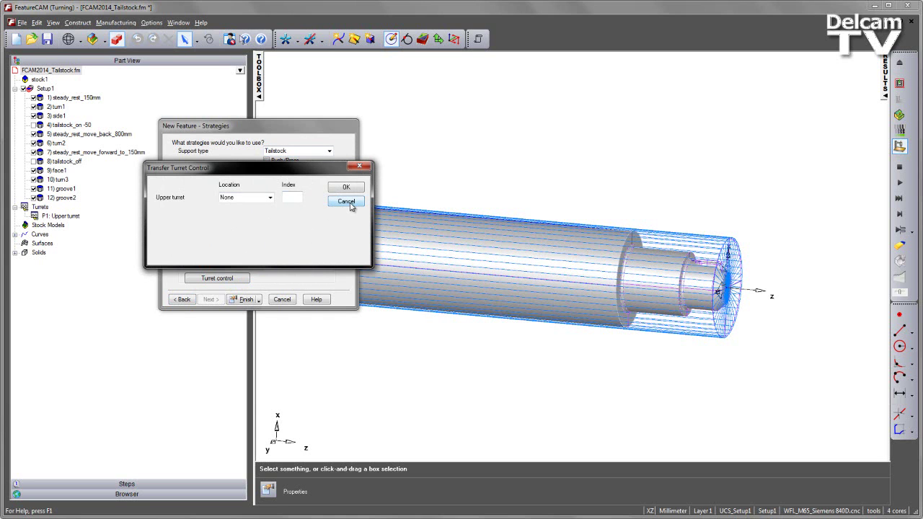
{"action": "left_click", "coordinate": [348, 202]}
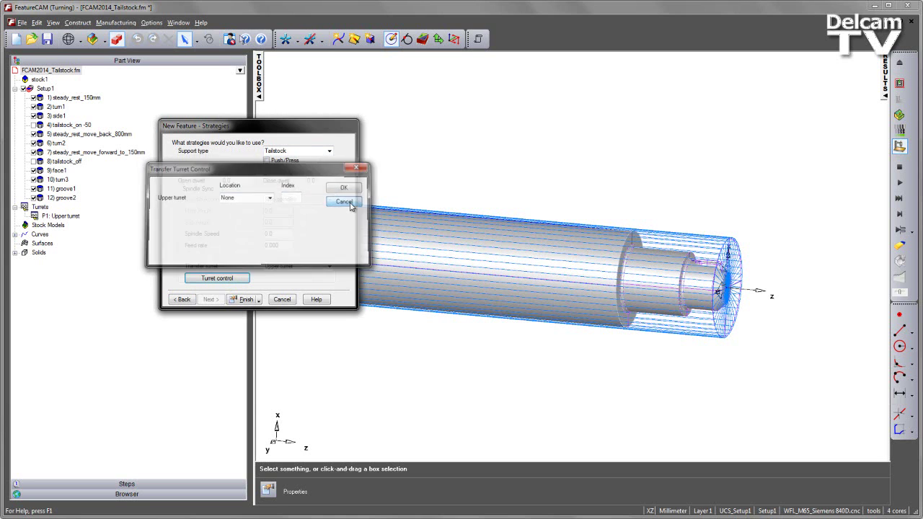
{"action": "left_click", "coordinate": [246, 300]}
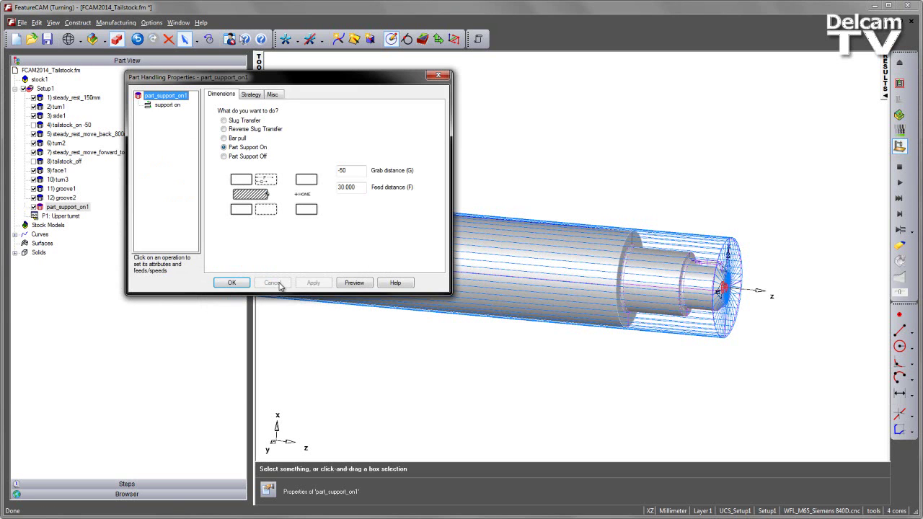
Step: Drag part_support_on1 above tailstock_on -50 and change its Misc base priority from 10 to 4
{"action": "left_click", "coordinate": [231, 282]}
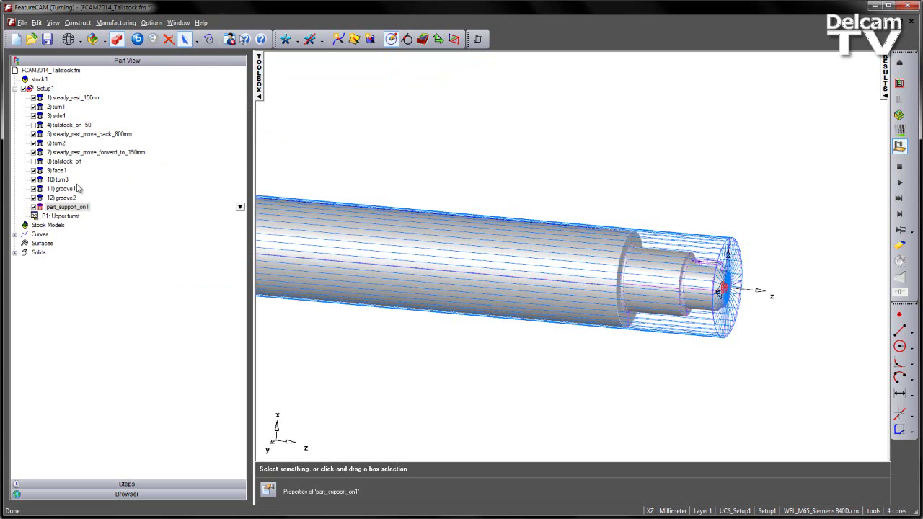
{"action": "left_click_drag", "start_coordinate": [75, 209], "coordinate": [52, 128]}
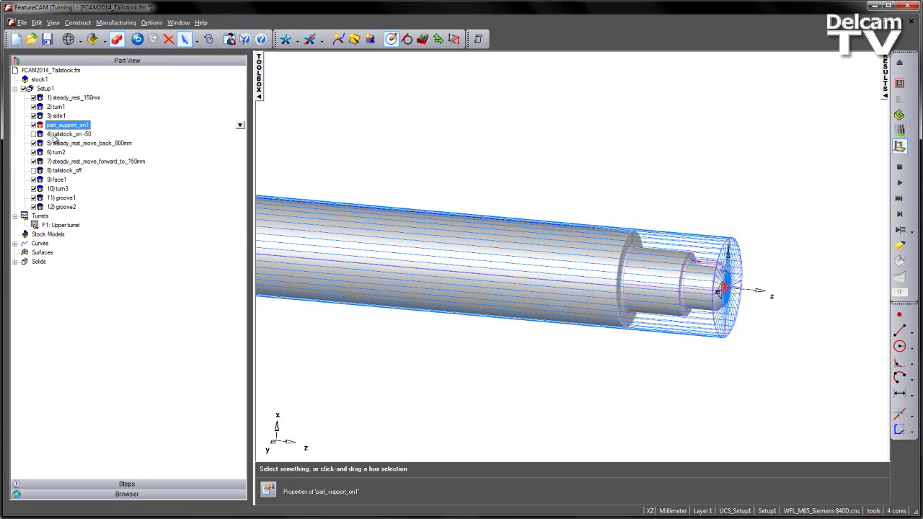
{"action": "double_click", "coordinate": [60, 128]}
{"action": "left_click", "coordinate": [271, 96]}
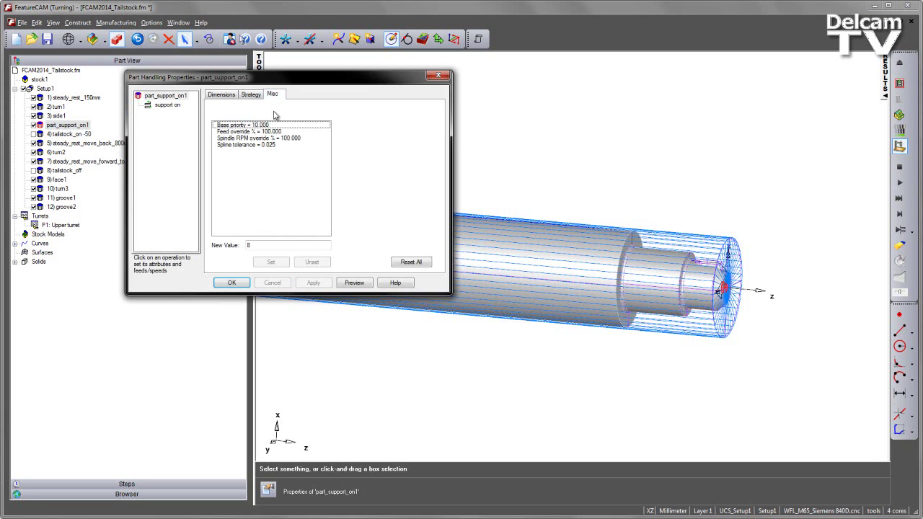
{"action": "left_click", "coordinate": [255, 126]}
{"action": "type", "text": "4"}
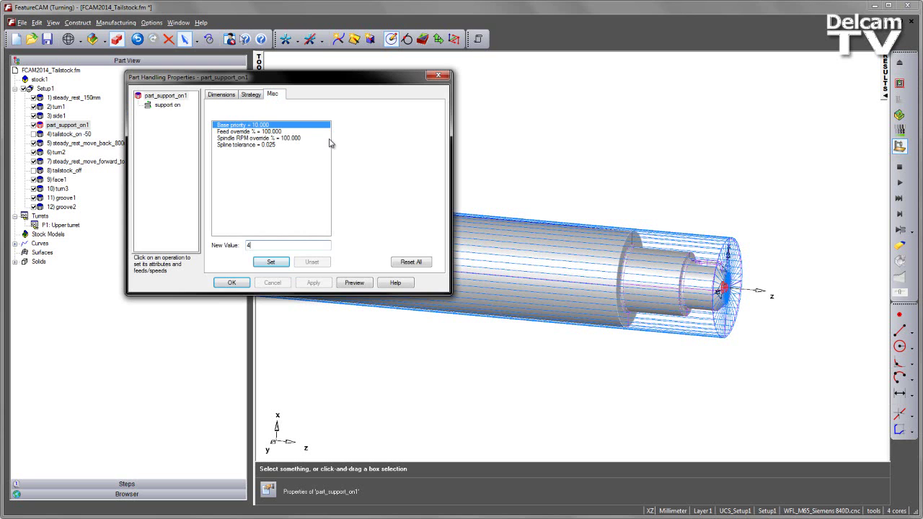
{"action": "left_click", "coordinate": [271, 262]}
{"action": "left_click", "coordinate": [314, 282]}
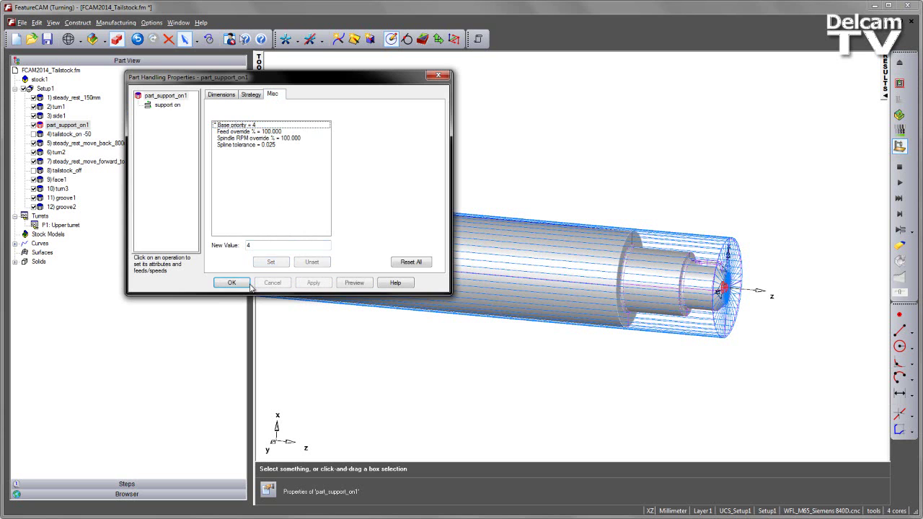
{"action": "left_click", "coordinate": [231, 283]}
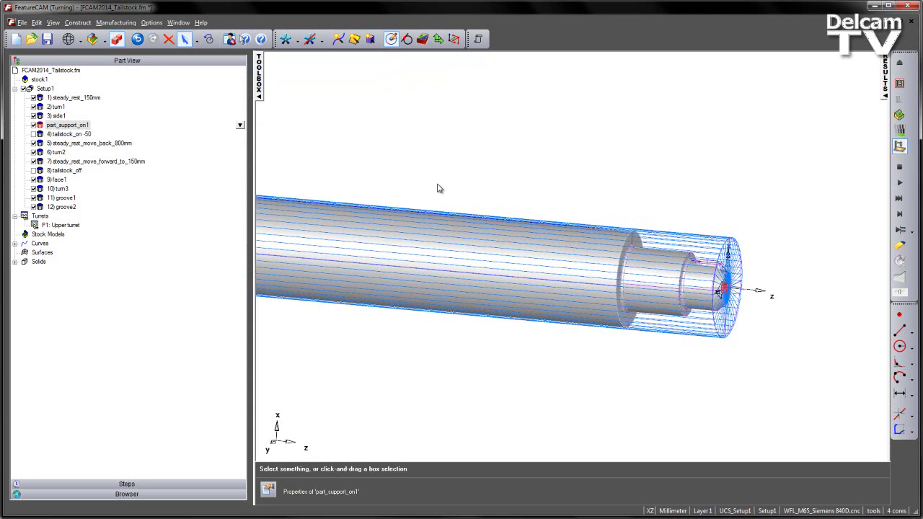
Step: Play the simulation through the steady rest moves and the tailstock moving in
{"action": "scroll", "coordinate": [437, 188], "scroll_direction": "down", "scroll_amount": 2}
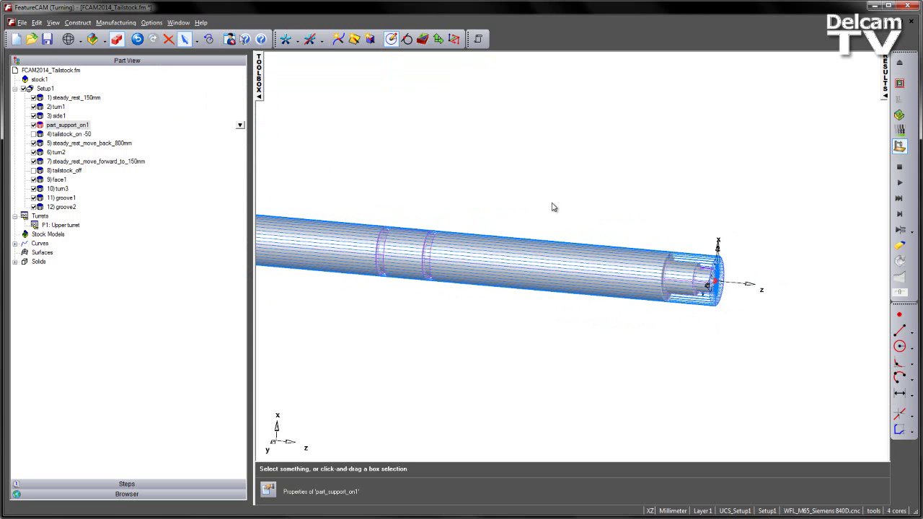
{"action": "left_click", "coordinate": [899, 215]}
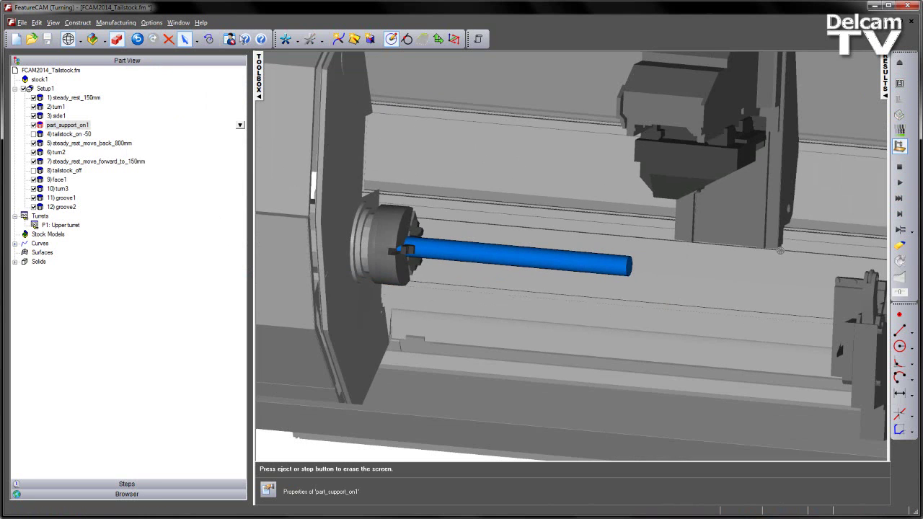
{"action": "left_click", "coordinate": [900, 229]}
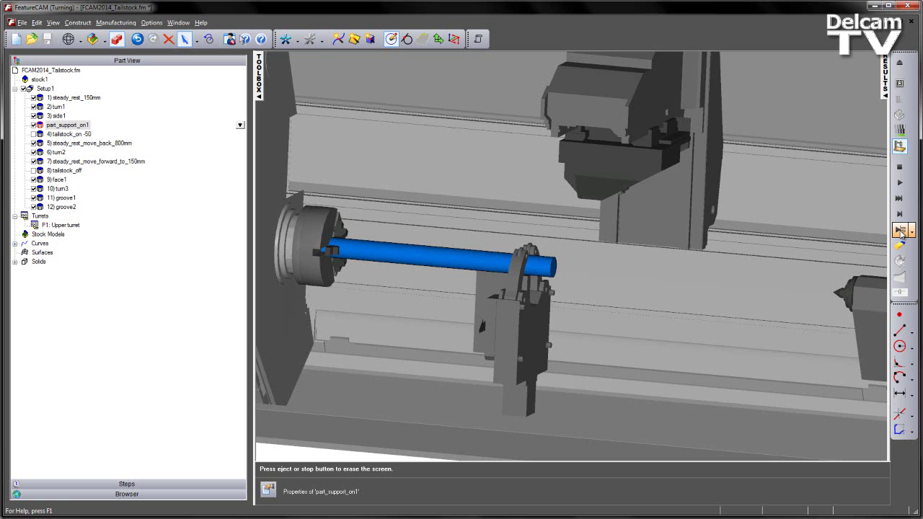
{"action": "left_click", "coordinate": [900, 231]}
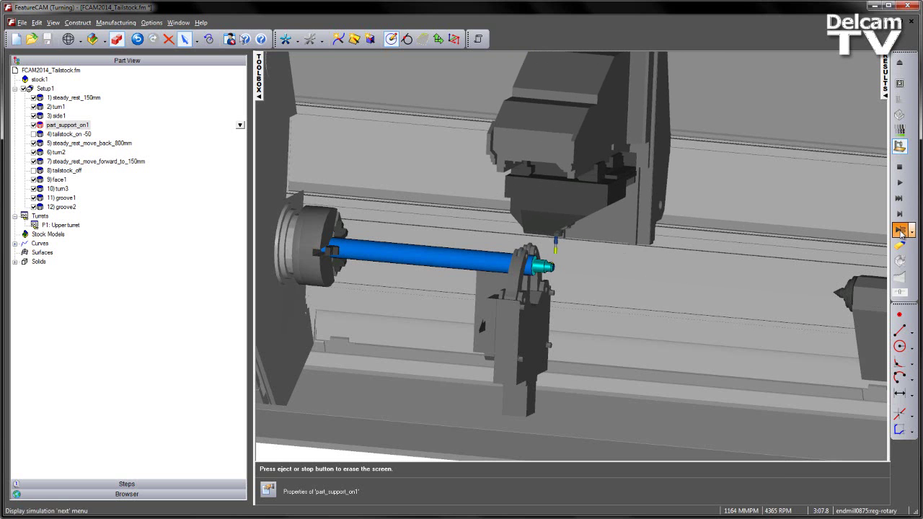
{"action": "left_click", "coordinate": [900, 231]}
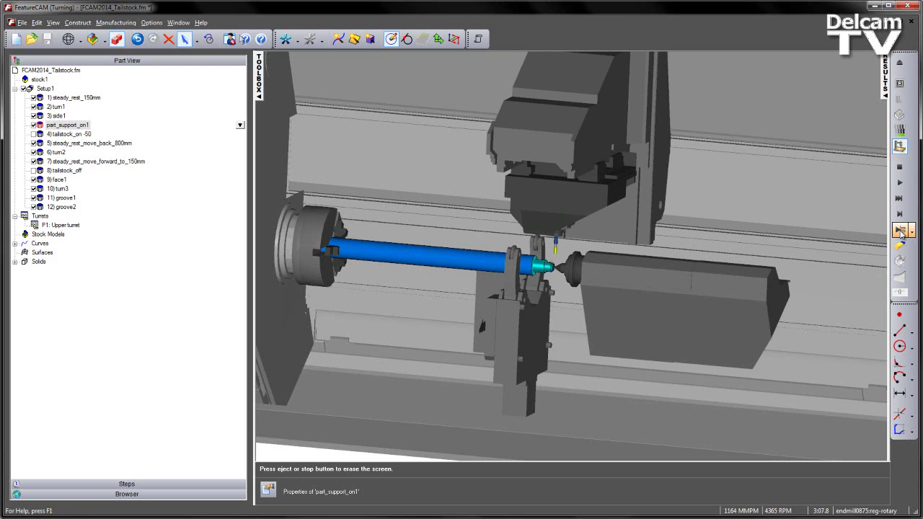
{"action": "left_click", "coordinate": [900, 230]}
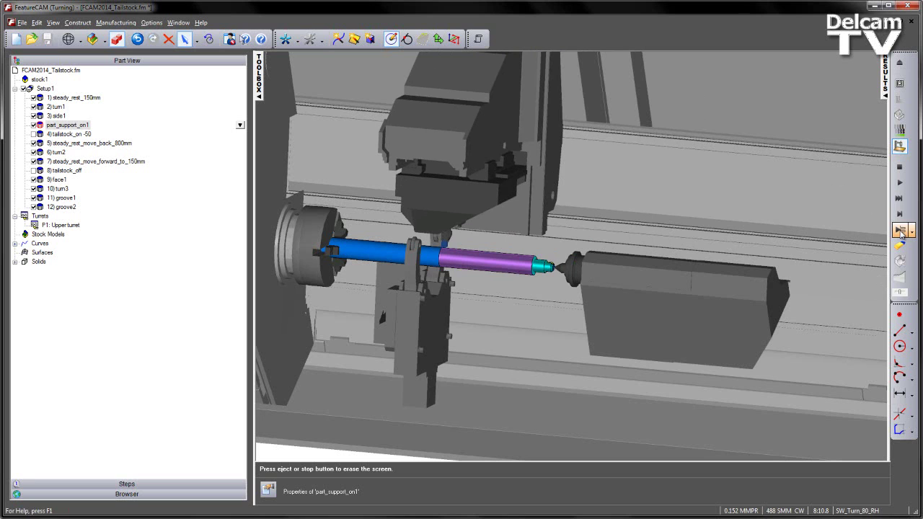
{"action": "left_click", "coordinate": [901, 230]}
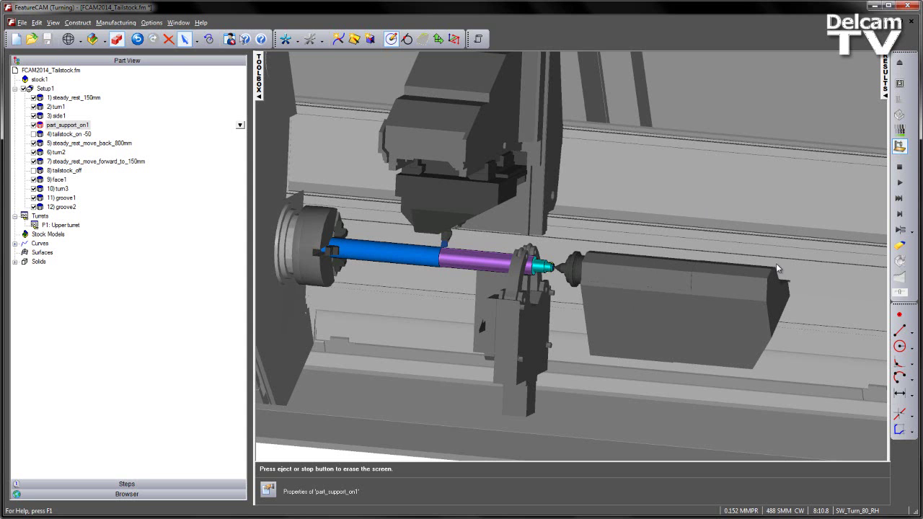
Step: Step to the tailstock gouge warning with SW_Turn_80_RH, dismiss it, and eject the simulation
{"action": "left_click", "coordinate": [900, 214]}
{"action": "left_click", "coordinate": [900, 214]}
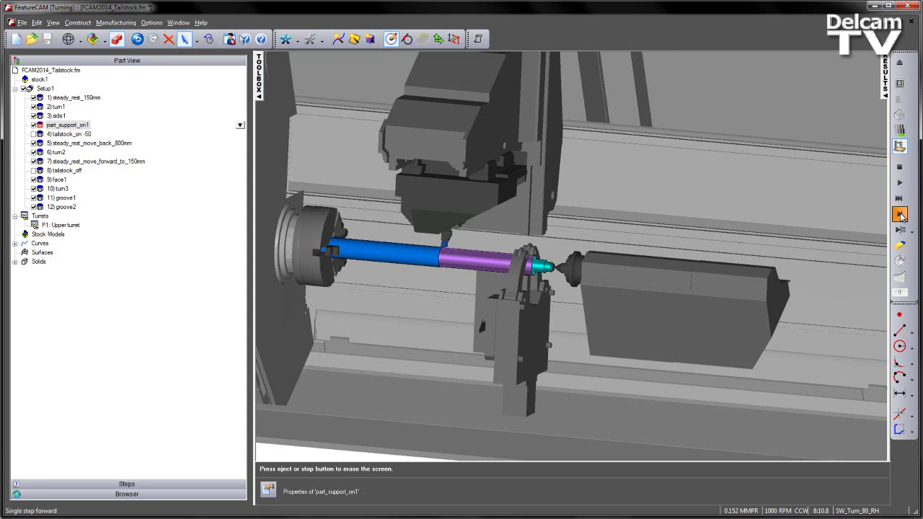
{"action": "left_click", "coordinate": [900, 214]}
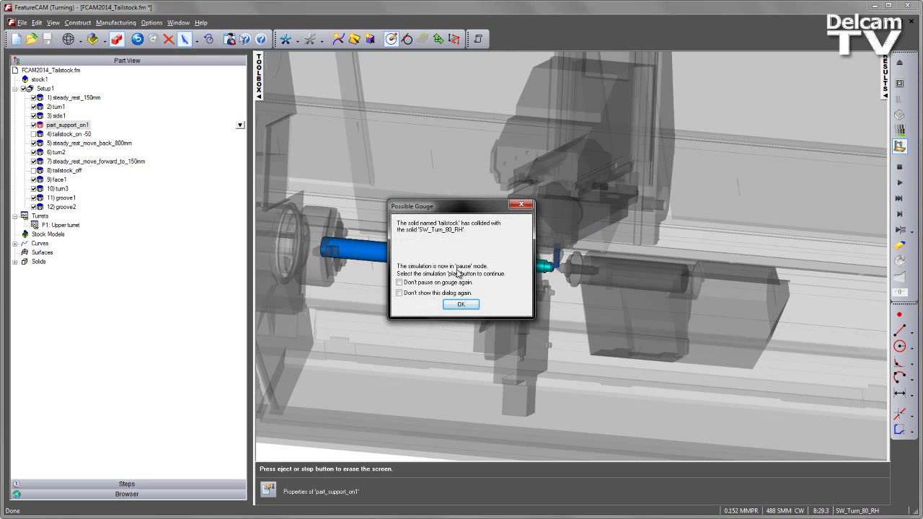
{"action": "left_click", "coordinate": [467, 306]}
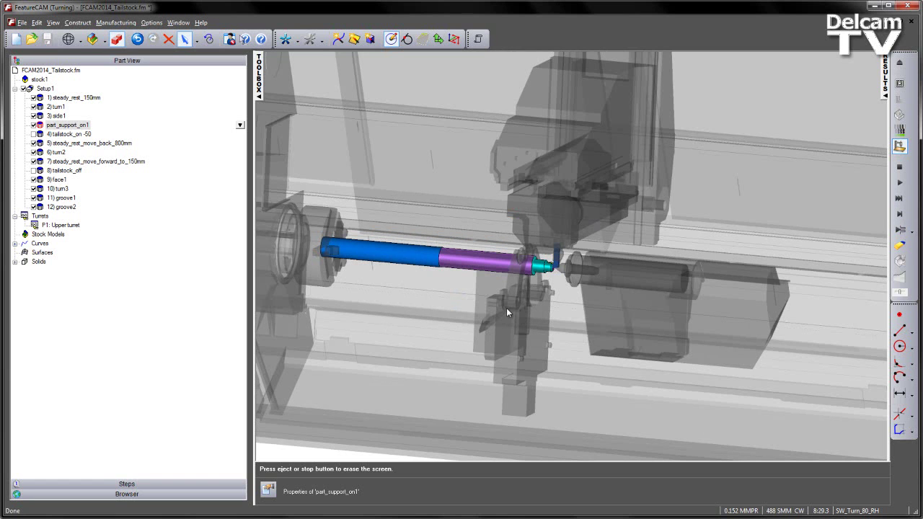
{"action": "left_click", "coordinate": [900, 166]}
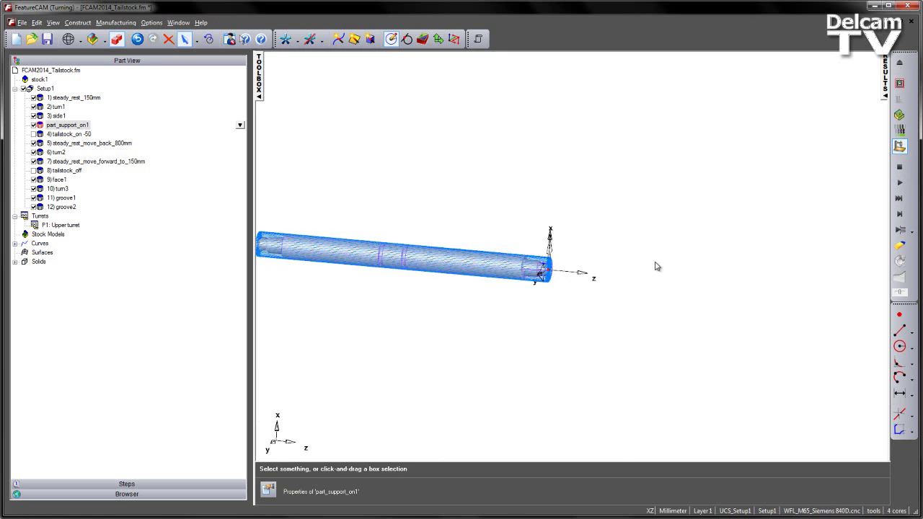
Step: Add a Turning Part Handling feature, Part Support Off, with Tailstock as support type
{"action": "scroll", "coordinate": [626, 270], "scroll_direction": "up", "scroll_amount": 5}
{"action": "middle_click_drag", "start_coordinate": [679, 216], "coordinate": [690, 229]}
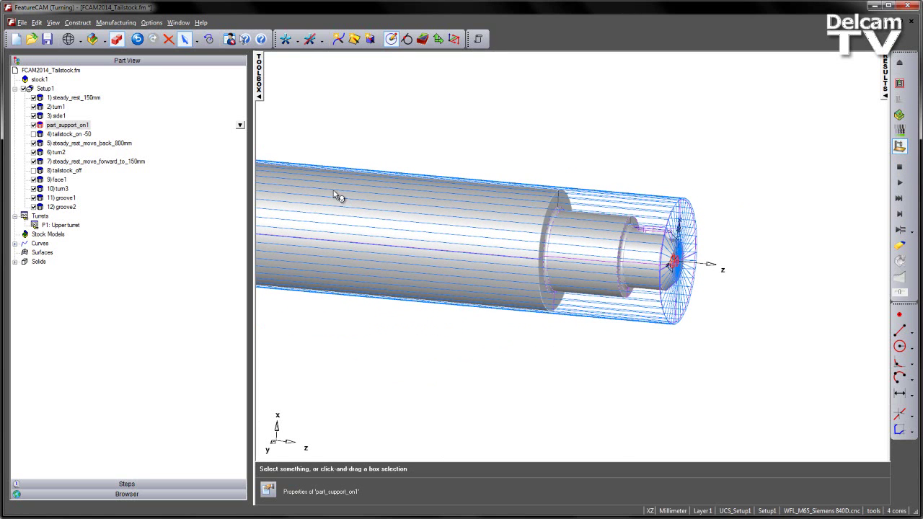
{"action": "left_click", "coordinate": [422, 39]}
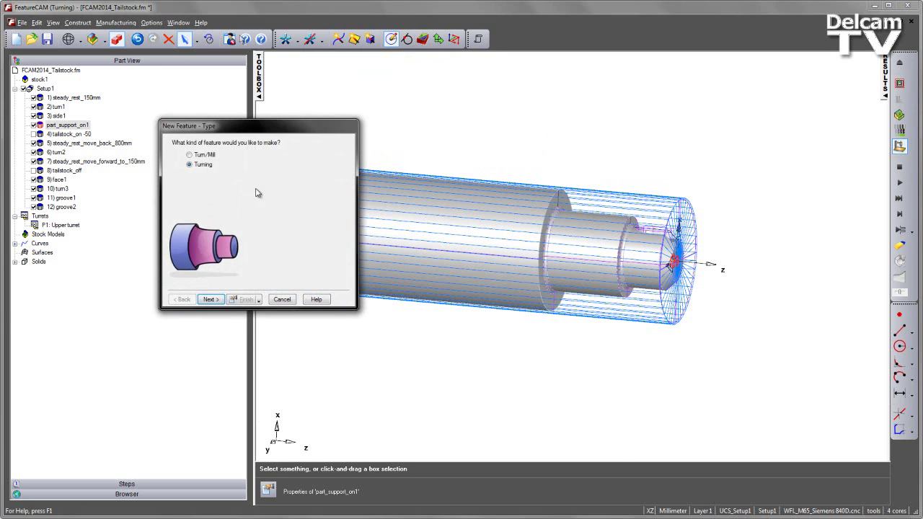
{"action": "left_click", "coordinate": [209, 299]}
{"action": "left_click", "coordinate": [208, 299]}
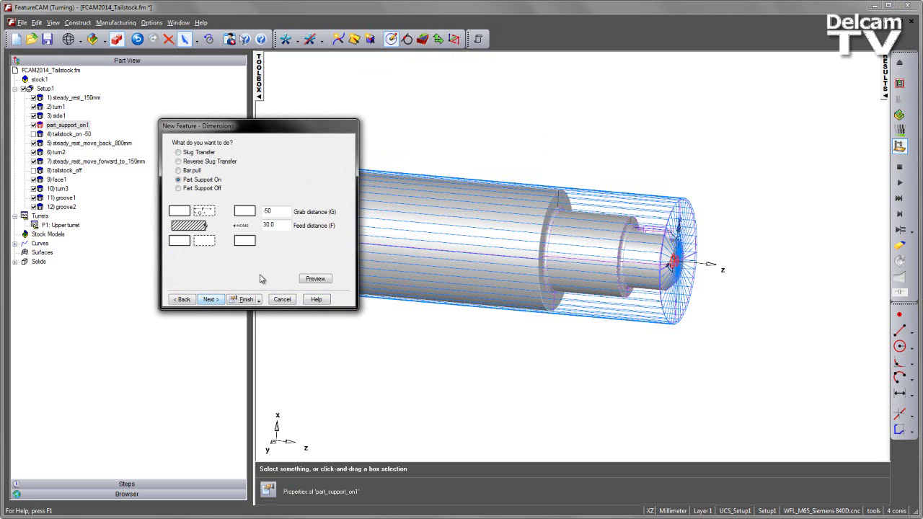
{"action": "left_click", "coordinate": [181, 189]}
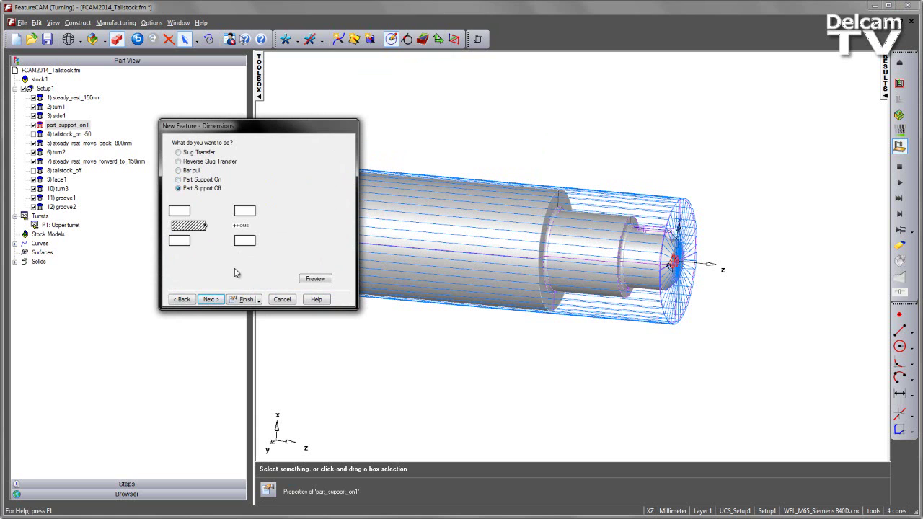
{"action": "left_click", "coordinate": [218, 300]}
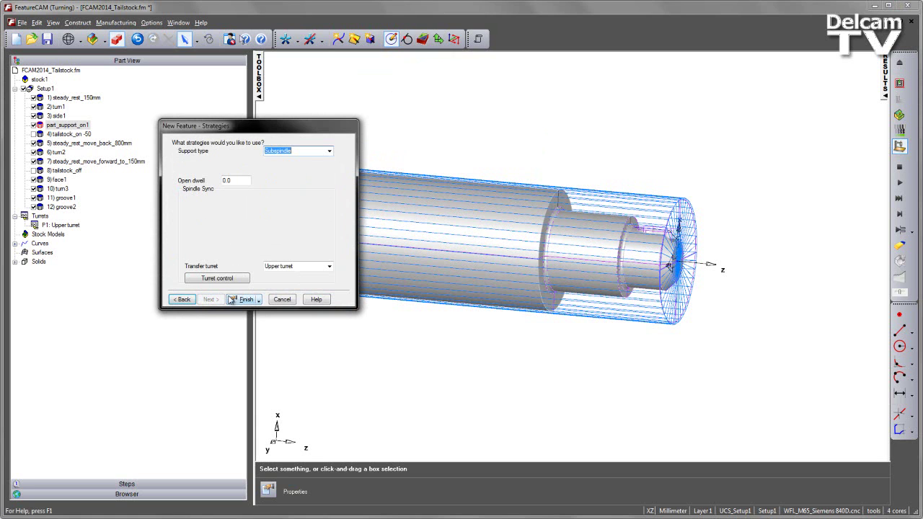
{"action": "left_click", "coordinate": [329, 151]}
{"action": "left_click", "coordinate": [321, 168]}
{"action": "left_click", "coordinate": [241, 301]}
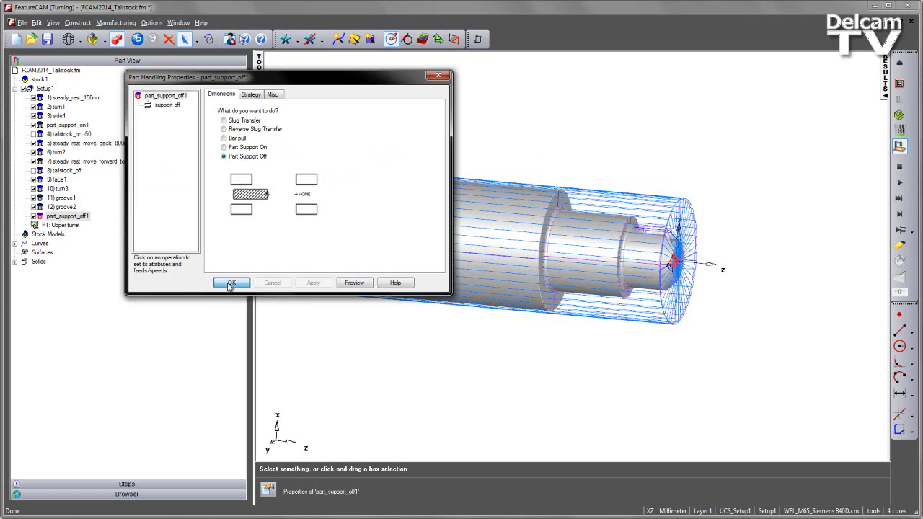
Step: Drag part_support_off1 above tailstock_off and set its Misc base priority to 8
{"action": "left_click", "coordinate": [232, 283]}
{"action": "left_click_drag", "start_coordinate": [71, 218], "coordinate": [61, 172]}
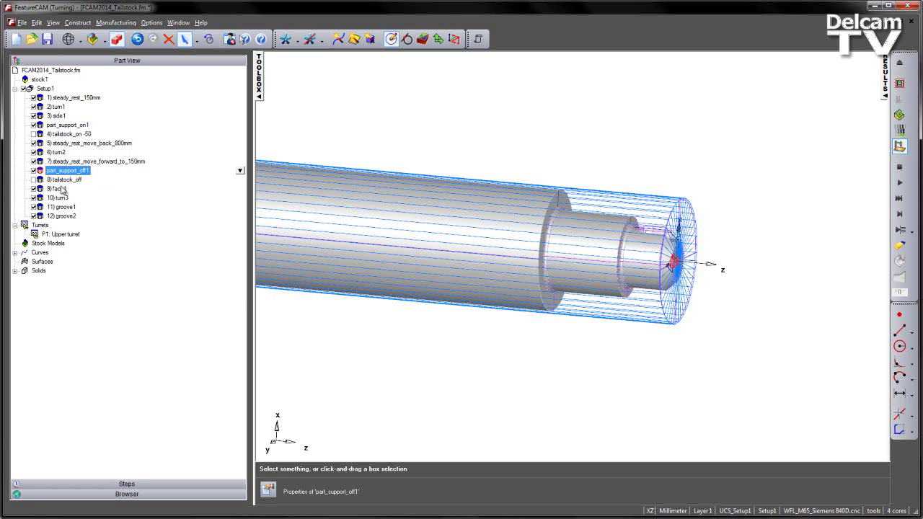
{"action": "double_click", "coordinate": [75, 172]}
{"action": "left_click", "coordinate": [271, 96]}
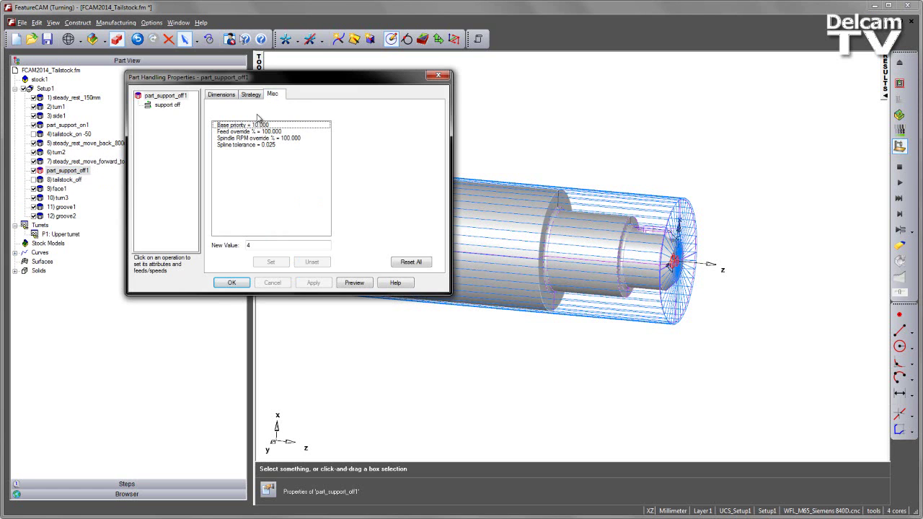
{"action": "left_click", "coordinate": [244, 125]}
{"action": "type", "text": "8"}
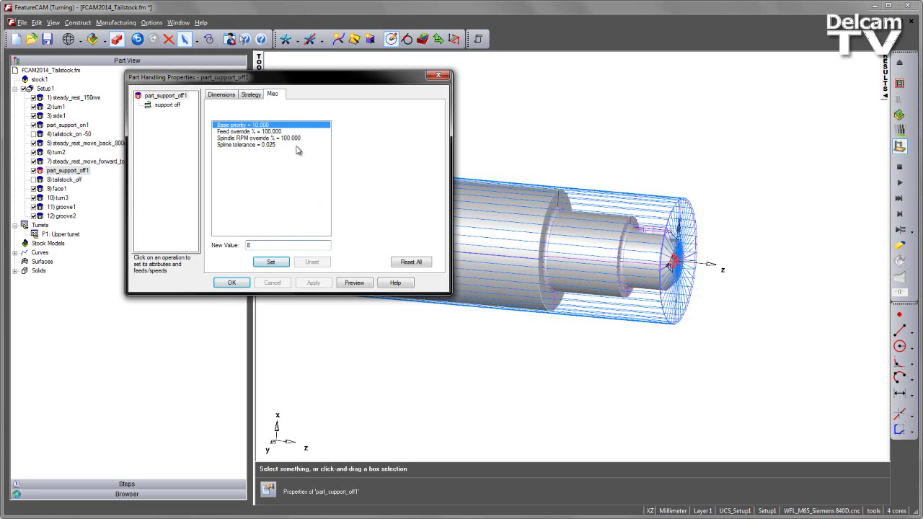
{"action": "left_click", "coordinate": [282, 262]}
{"action": "left_click", "coordinate": [231, 283]}
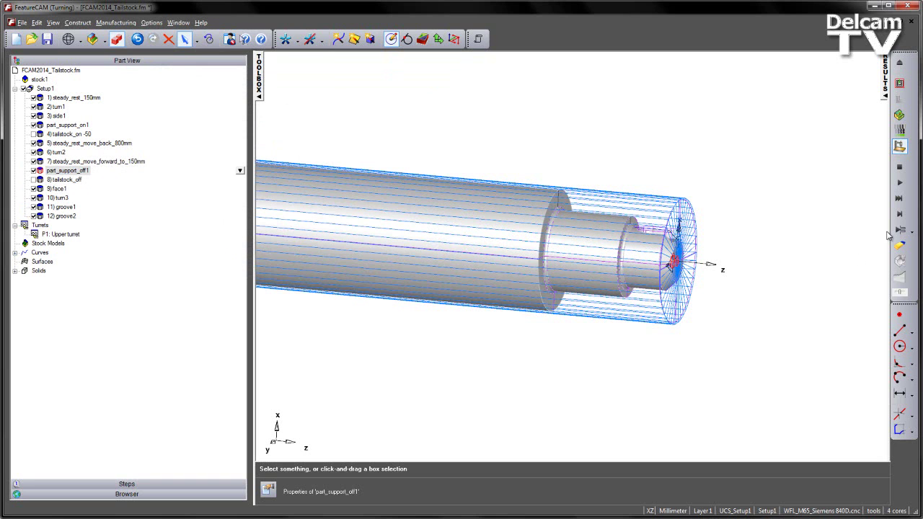
Step: Start the simulation and step through tool changes until the tailstock reaches the stock
{"action": "left_click", "coordinate": [901, 215]}
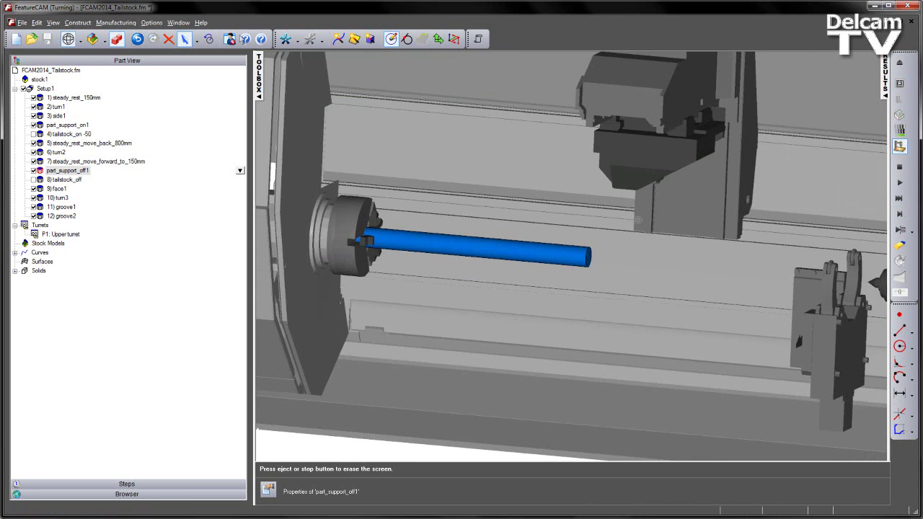
{"action": "middle_click_drag", "start_coordinate": [638, 220], "coordinate": [608, 245]}
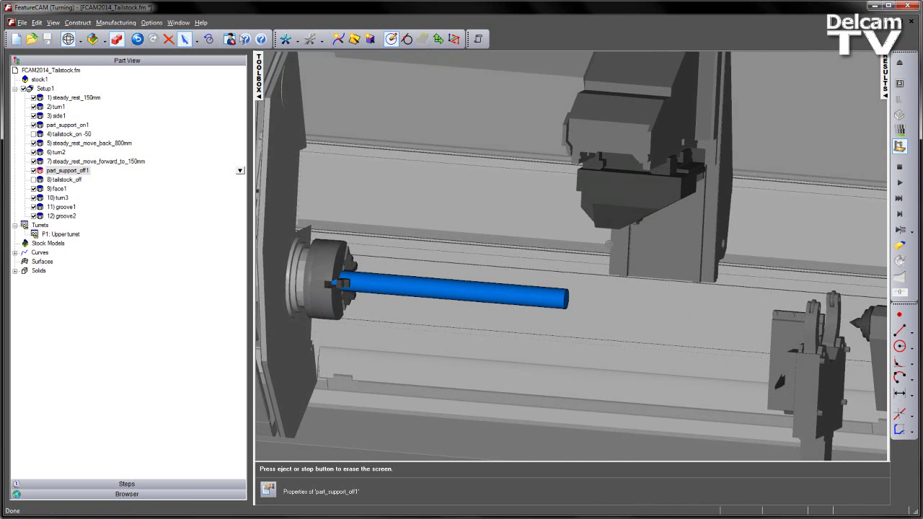
{"action": "left_click", "coordinate": [901, 230]}
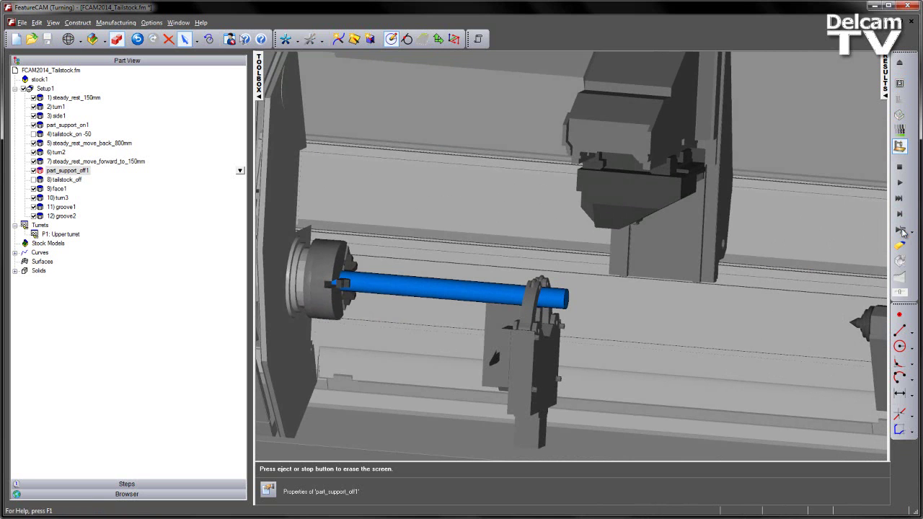
{"action": "left_click", "coordinate": [902, 230]}
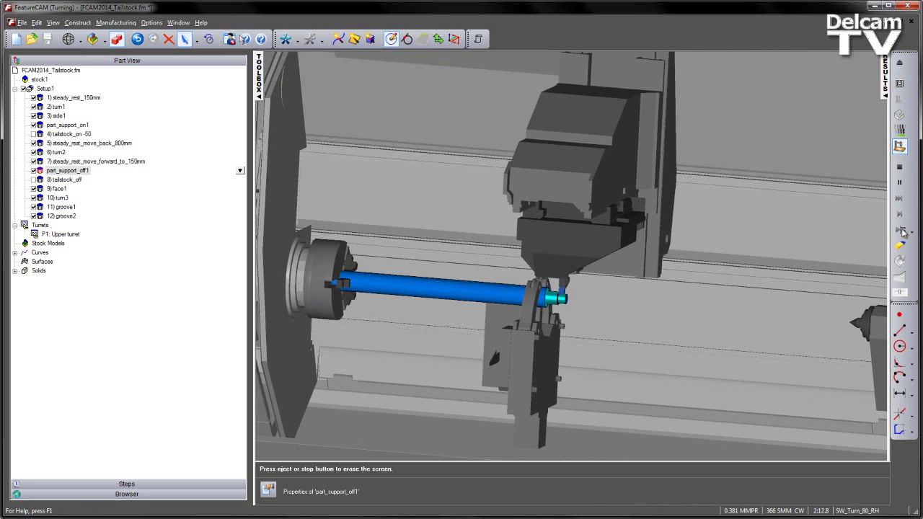
{"action": "left_click", "coordinate": [902, 230]}
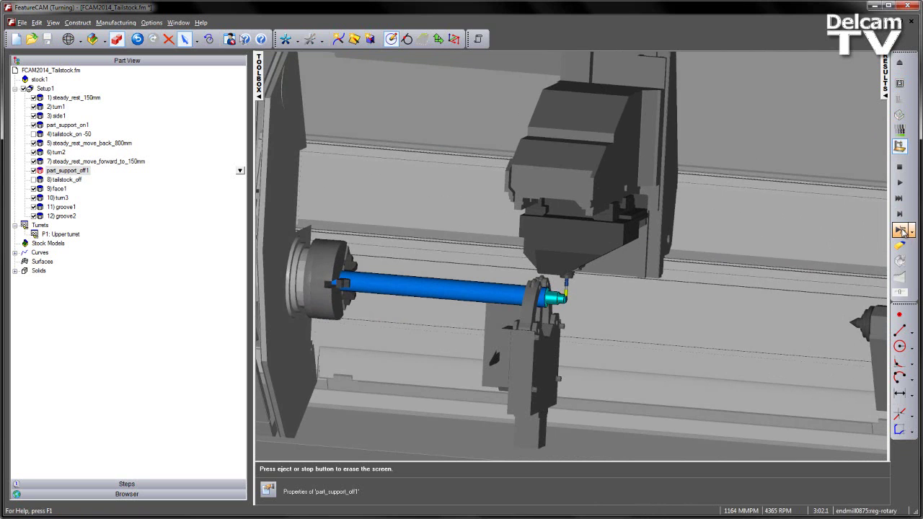
{"action": "left_click", "coordinate": [901, 230]}
{"action": "left_click", "coordinate": [902, 230]}
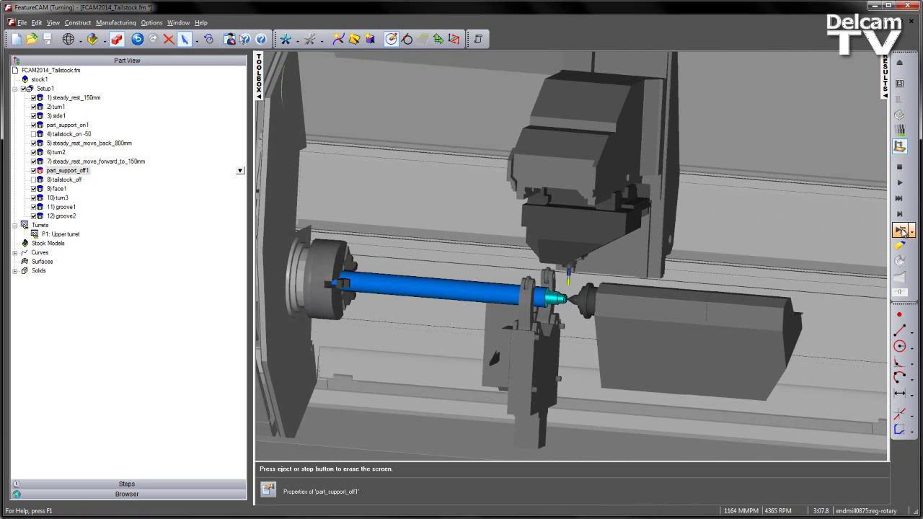
Step: Step through the steady rest moves, turning cut and turret retract to the part-end cut
{"action": "left_click", "coordinate": [901, 231]}
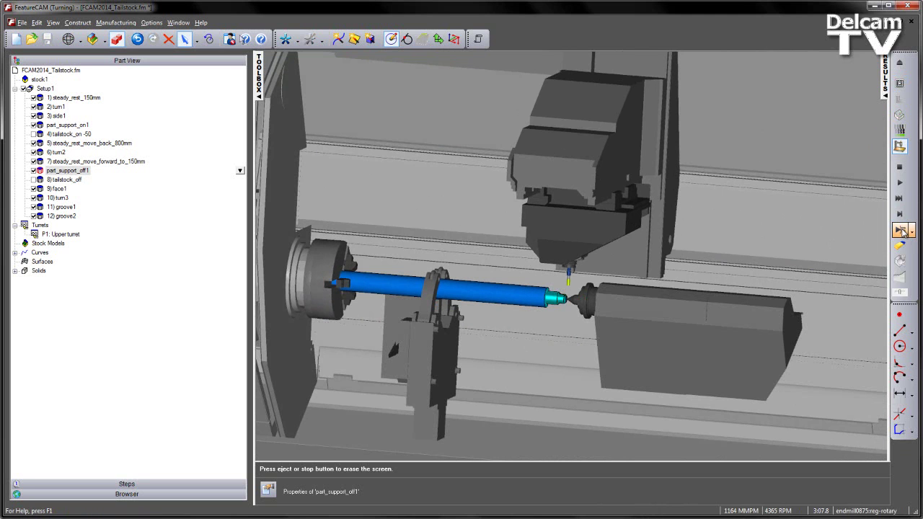
{"action": "left_click", "coordinate": [901, 230]}
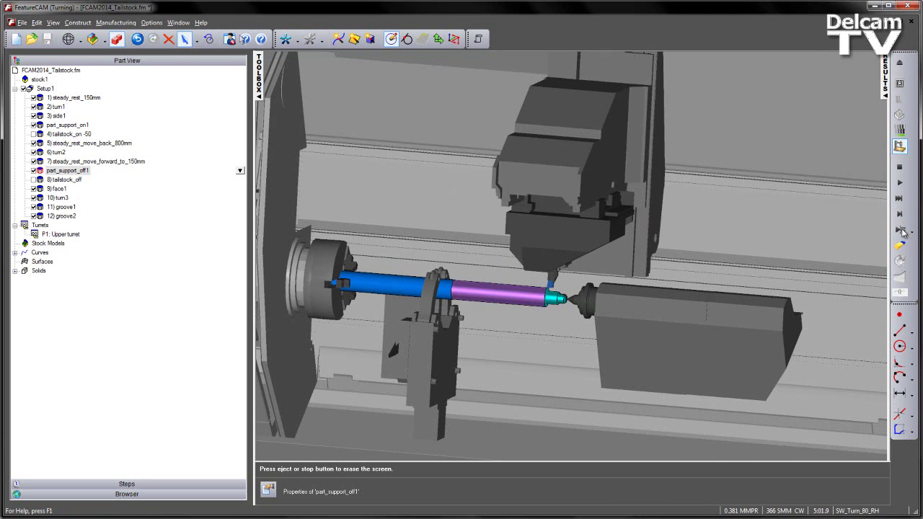
{"action": "left_click", "coordinate": [902, 230]}
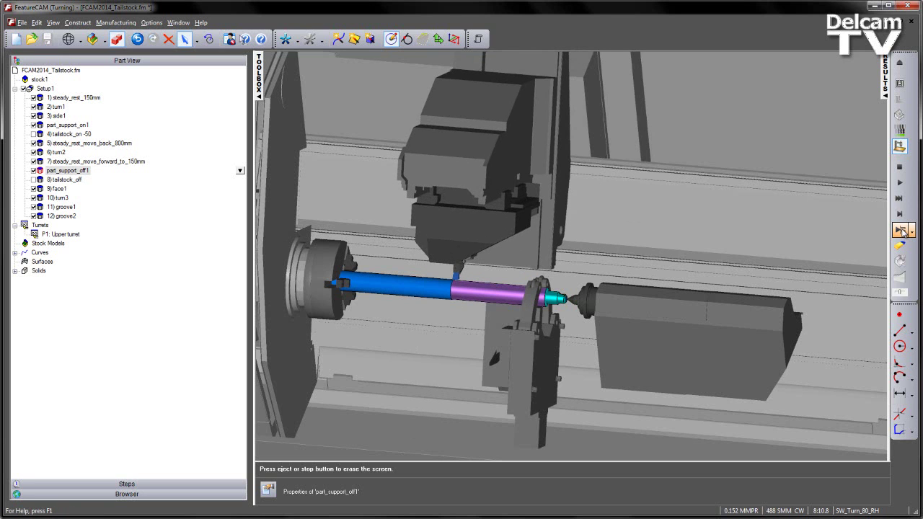
{"action": "left_click", "coordinate": [901, 230]}
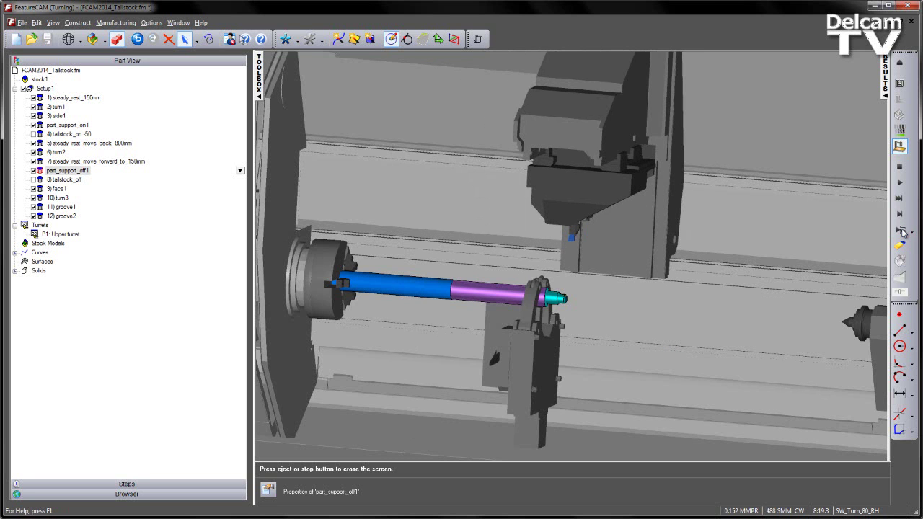
{"action": "left_click", "coordinate": [902, 230]}
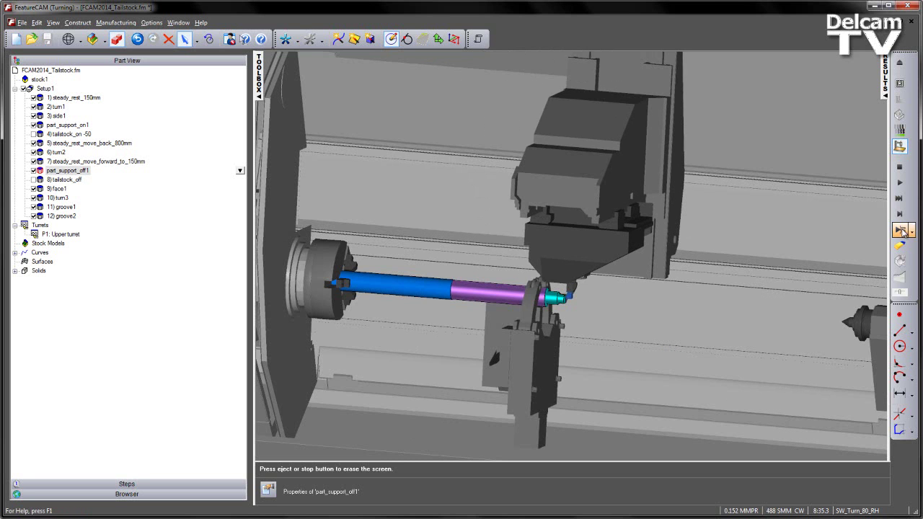
Step: View the part end and play the remaining machining into the SW_CutGrip_250_RH grooving
{"action": "middle_click_drag", "start_coordinate": [754, 322], "coordinate": [663, 317]}
{"action": "scroll", "coordinate": [663, 317], "scroll_direction": "up", "scroll_amount": 10}
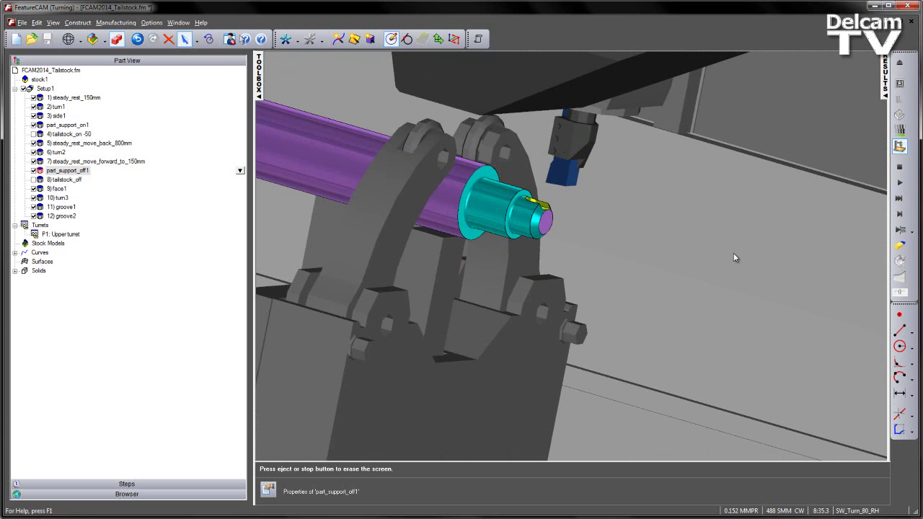
{"action": "scroll", "coordinate": [731, 251], "scroll_direction": "down", "scroll_amount": 8}
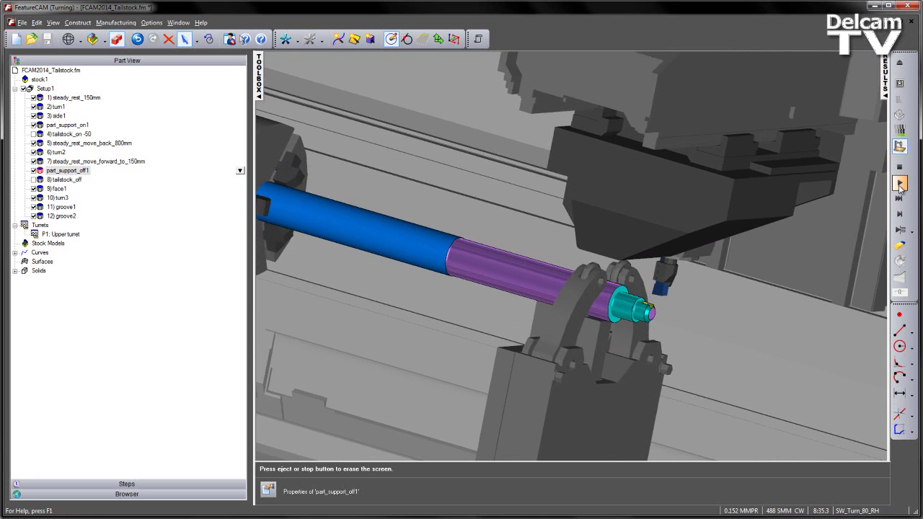
{"action": "left_click", "coordinate": [899, 185]}
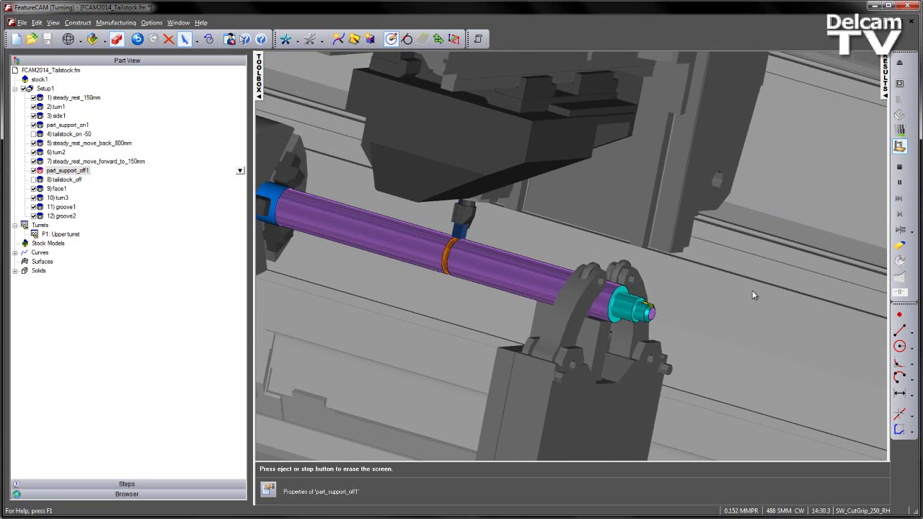